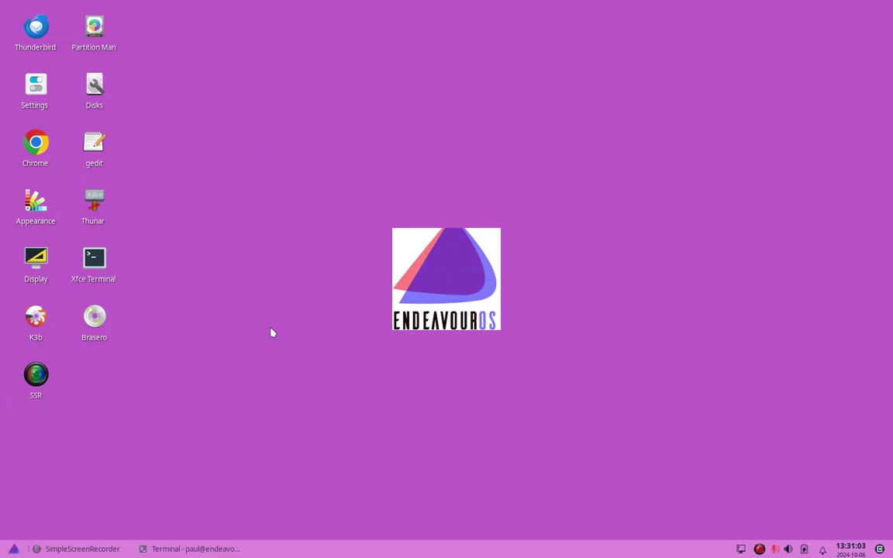
- Restore the terminal window showing the EndeavourOS fastfetch summary from the taskbar
click(185, 549)
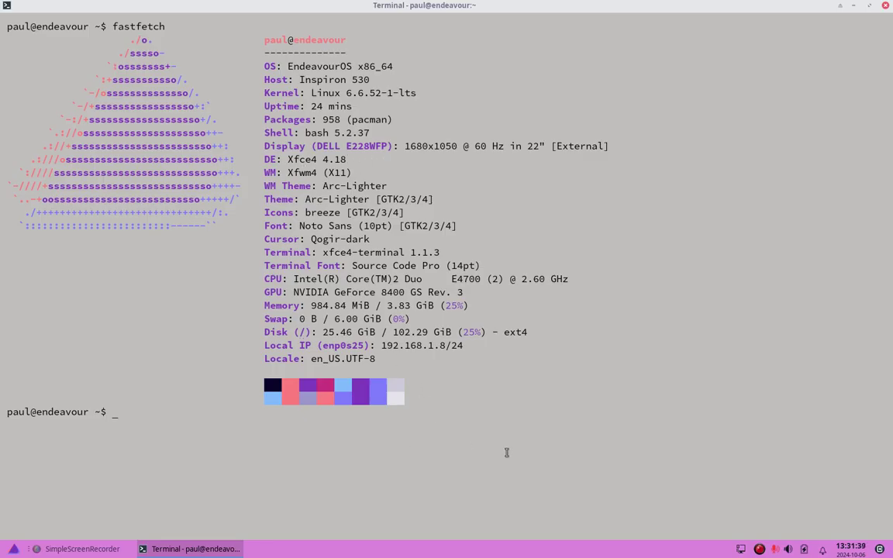
- Re-run clear from history to wipe the fastfetch output
key(Up)
key(Up)
key(Return)
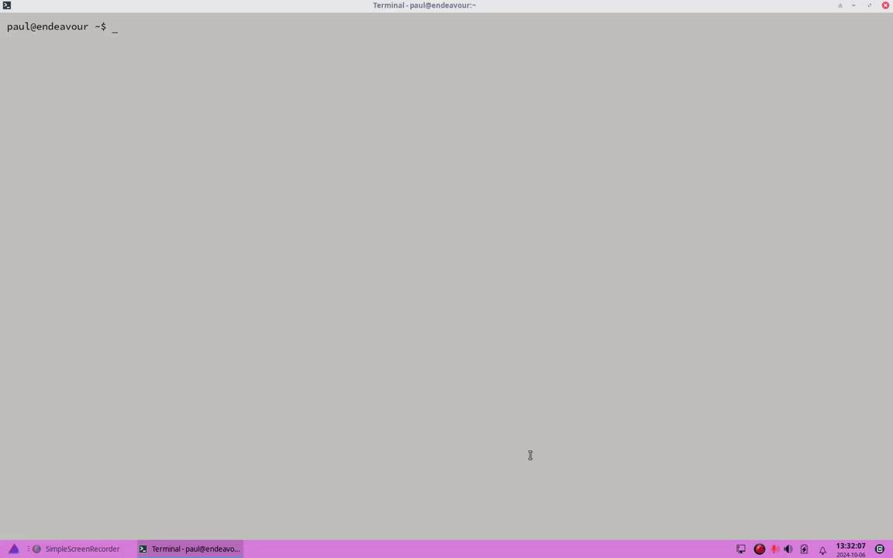
- Recall sudo pacman -Syyu from history and run the full package sync and upgrade
text(clear)
key(Up)
key(Down)
key(Up)
key(Up)
key(Up)
key(Up)
key(Down)
key(Down)
key(Down)
key(Down)
key(Up)
key(Up)
key(Down)
key(Down)
key(Down)
key(Down)
key(Up)
key(Down)
key(Up)
key(Up)
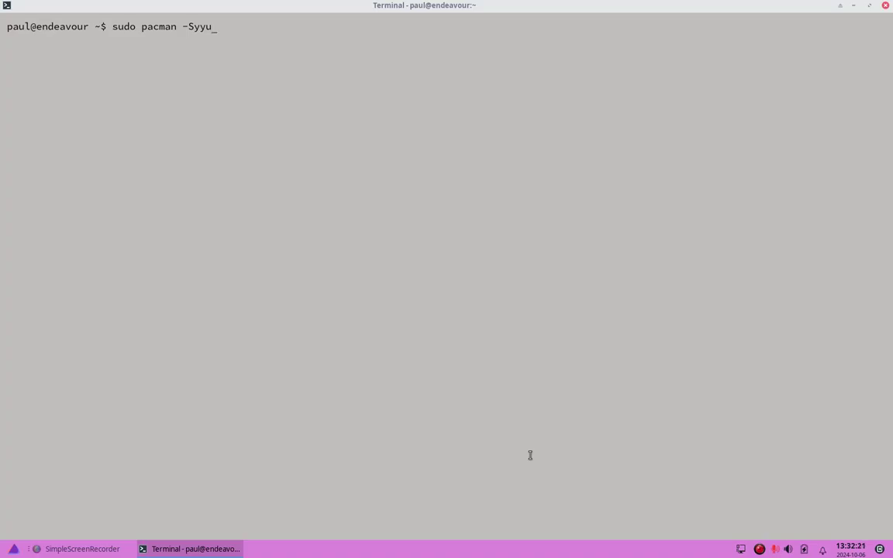
key(Return)
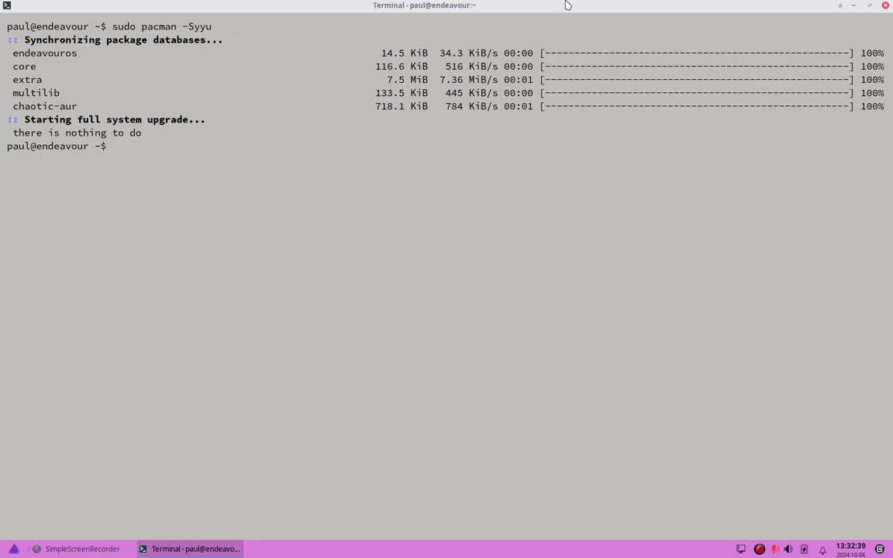
- Clear the screen and enter yay at the fresh prompt
text(clear)
key(Return)
text(yay)
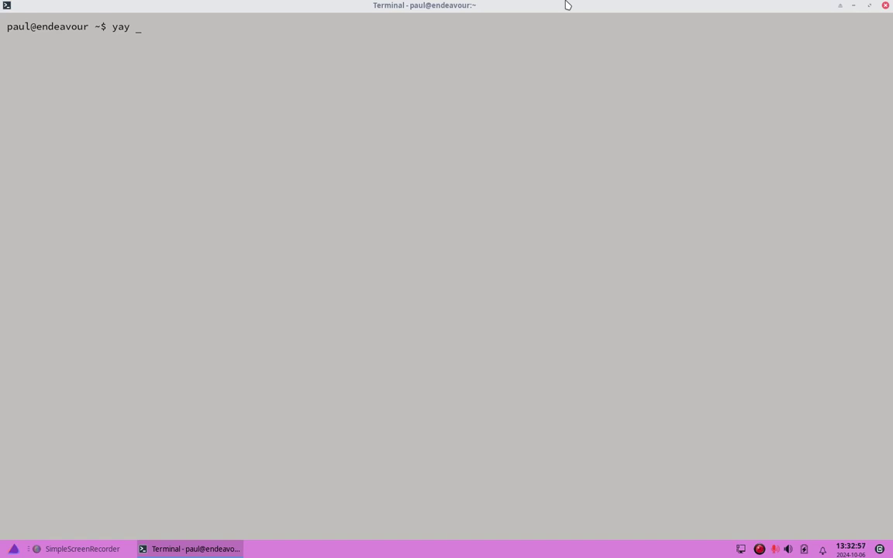
- Run yay to confirm repositories and AUR are up to date, then clear the screen
key(Return)
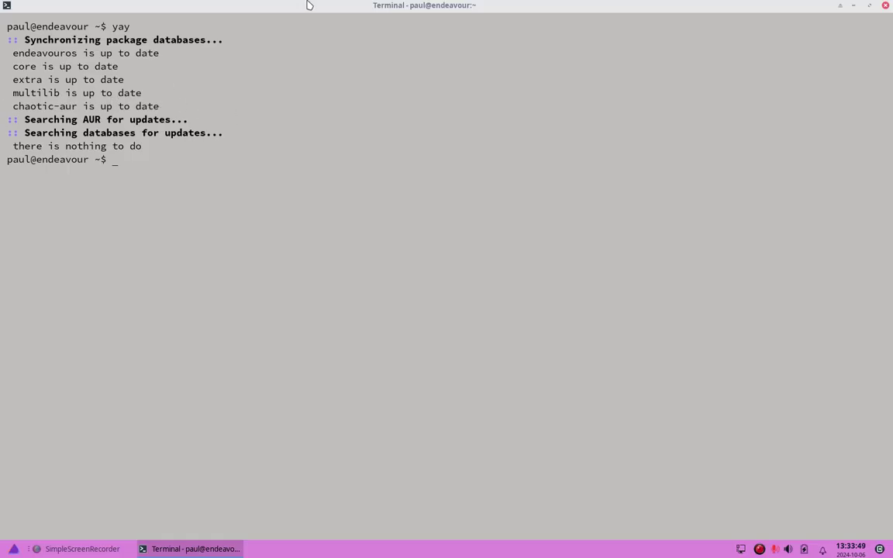
key(Up)
key(Up)
key(Return)
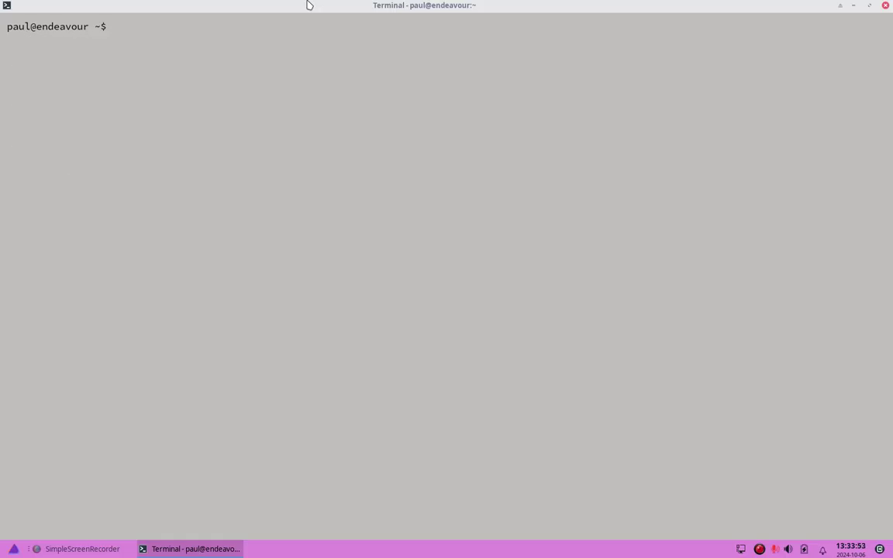
- Trim the recalled command to sudo pacman -S cosmic and run it to list the 21 group packages
key(Up)
key(Up)
key(Up)
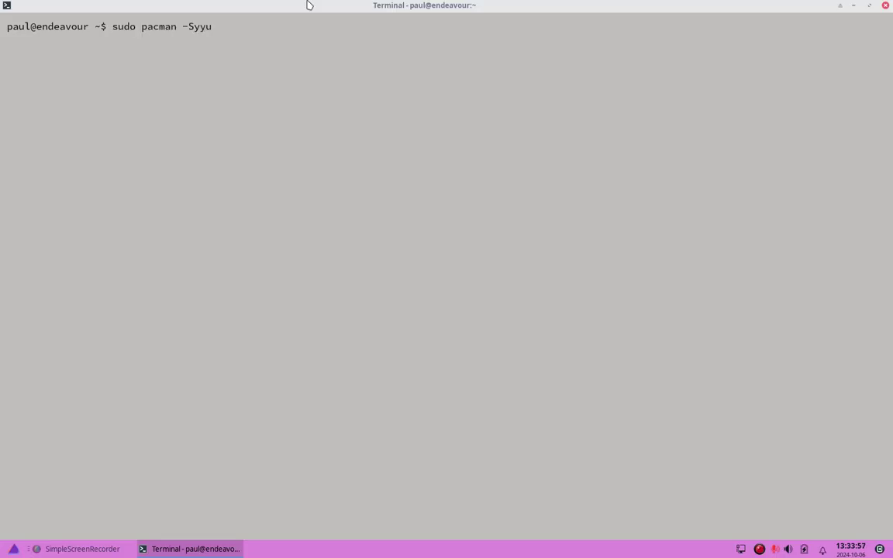
key(Up)
key(Up)
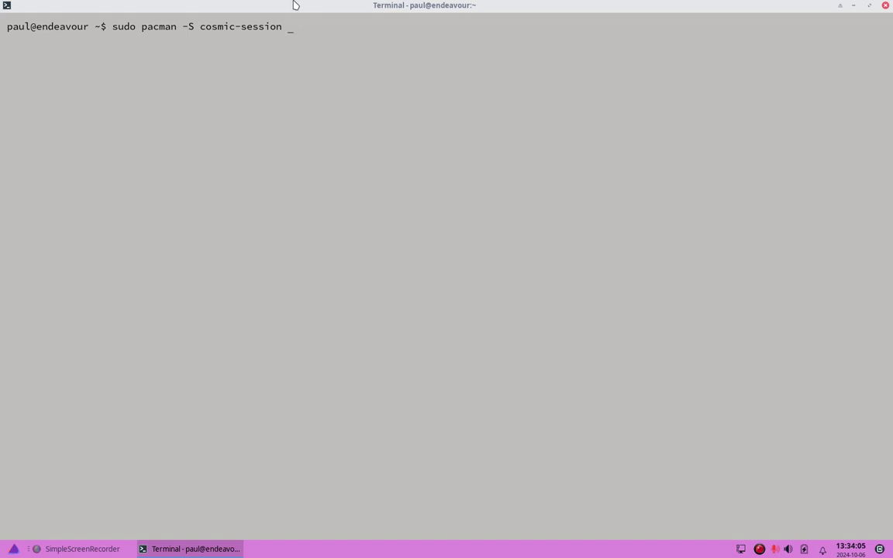
key(BackSpace)
key(BackSpace)
key(BackSpace)
key(BackSpace)
key(BackSpace)
key(BackSpace)
key(BackSpace)
key(Return)
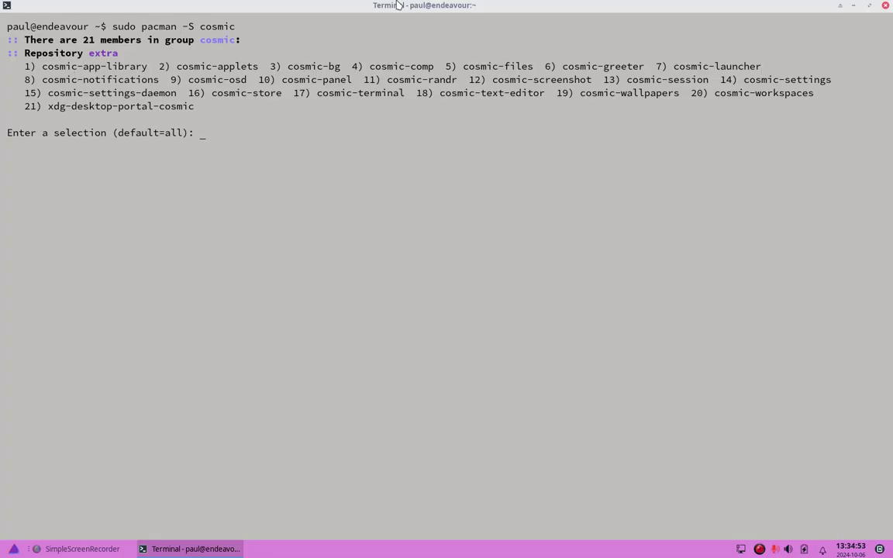
- Cancel the cosmic group install with Ctrl+C and clear the screen
key(ctrl+c)
key(Up)
key(Up)
key(Return)
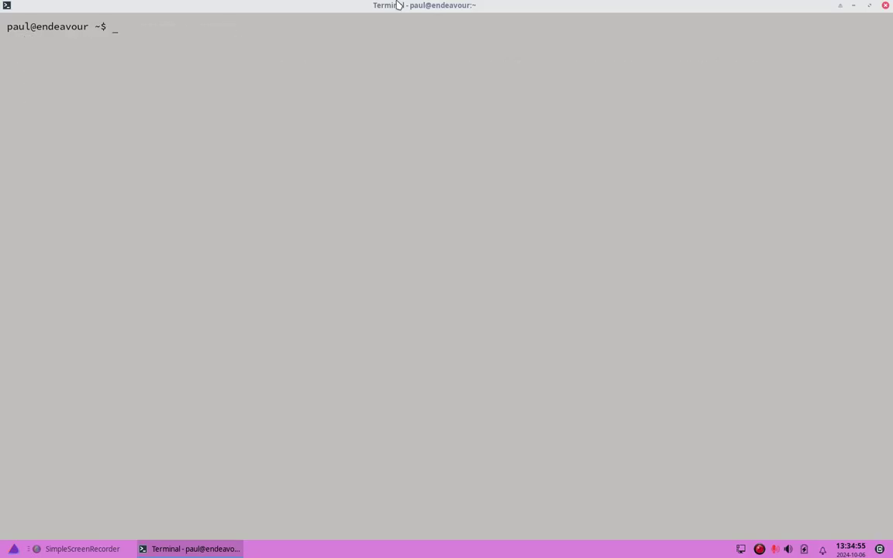
- Run yay -S cosmic, then interrupt it at the 21-member group selection prompt
text(ya )
text(~)
text(y )
text(-S c)
text(osmic)
key(Return)
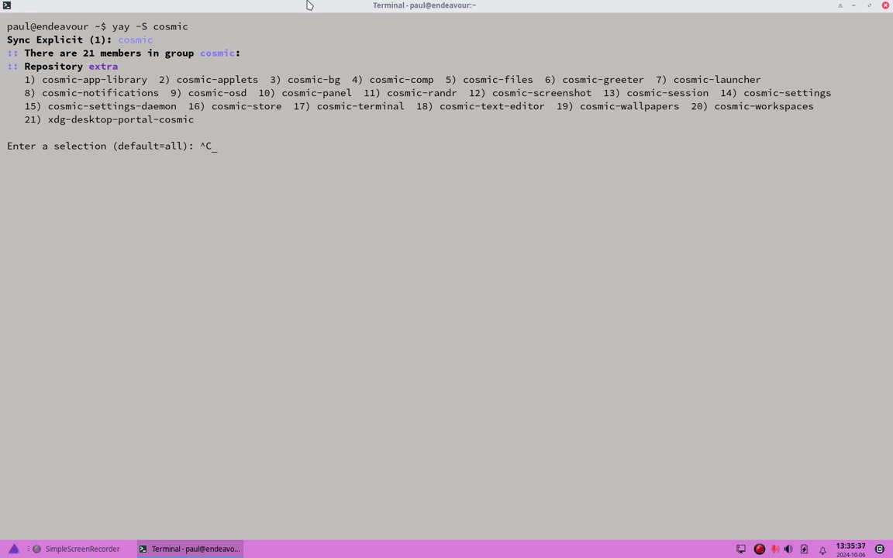
key(ctrl+c)
- Clear the terminal and recall an earlier command from history
key(Up)
key(Up)
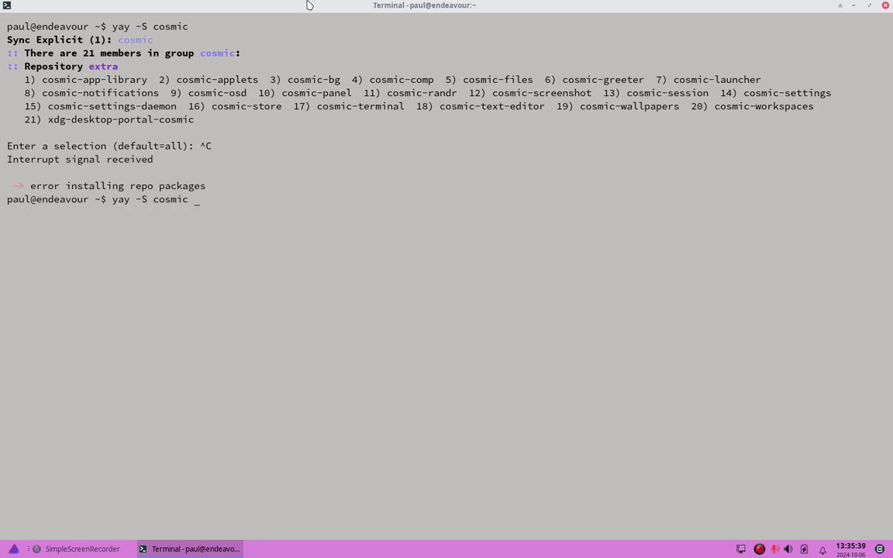
key(Return)
key(Up)
key(Up)
key(Up)
key(Up)
key(Up)
key(Up)
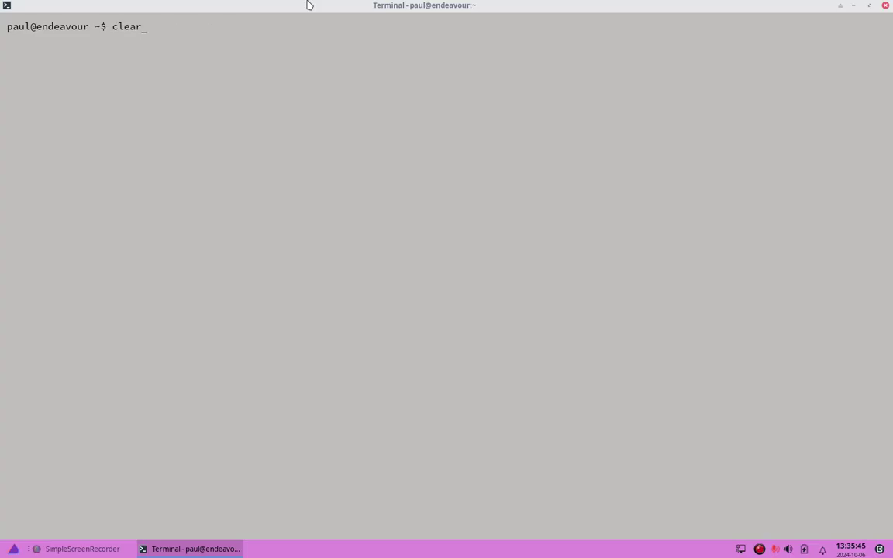
- Recall and run sudo pacman -S cosmic-session, reaching the 14-provider vulkan-driver choice
key(Up)
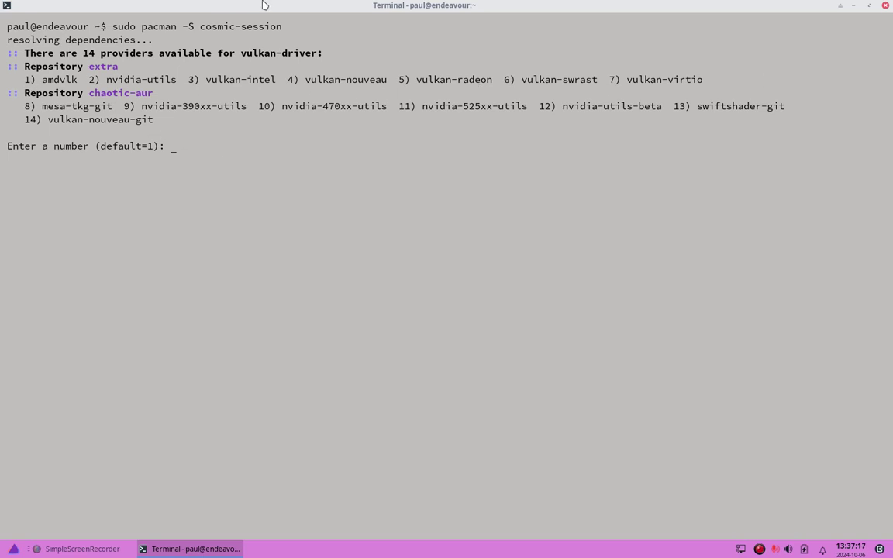
- Abort the cosmic-session install at the vulkan-driver prompt and clear the screen
key(ctrl+c)
key(Up)
key(Up)
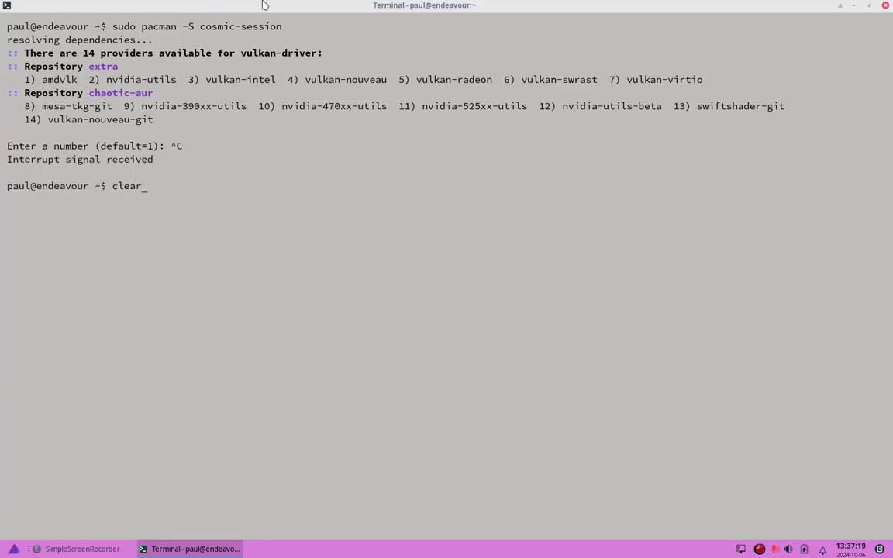
key(Return)
- Recall the earlier cosmic install command and complete it as yay -S cosmic-session
key(Up)
key(Up)
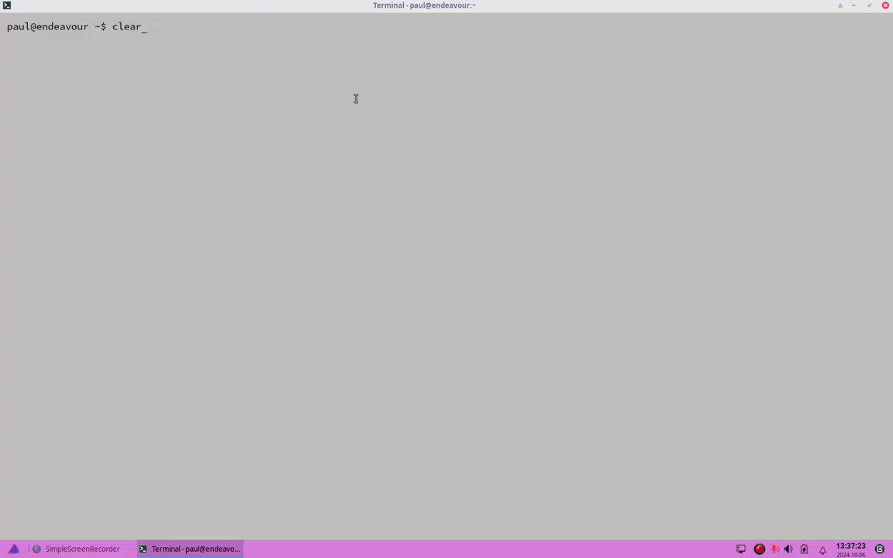
key(Up)
key(Down)
key(Down)
text(session)
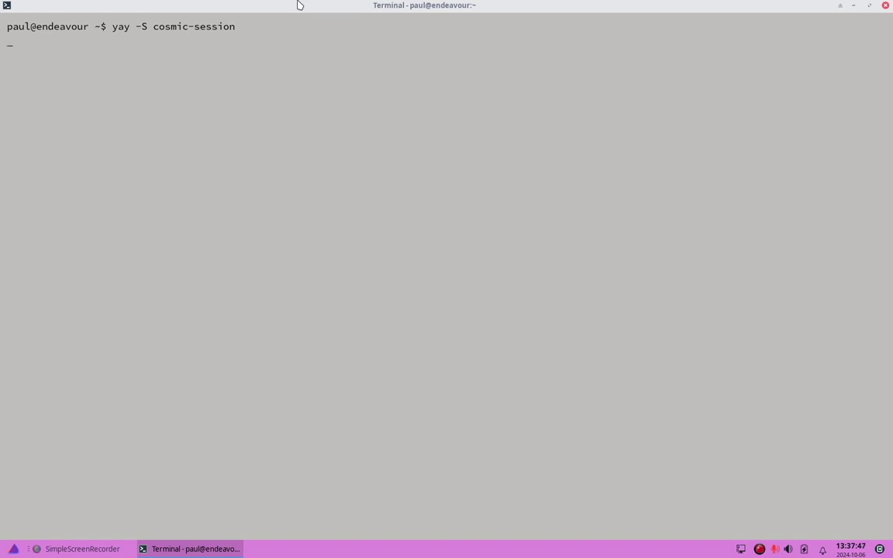
- Run yay -S cosmic-session and accept provider 1 (amdvlk) for vulkan-driver
key(Return)
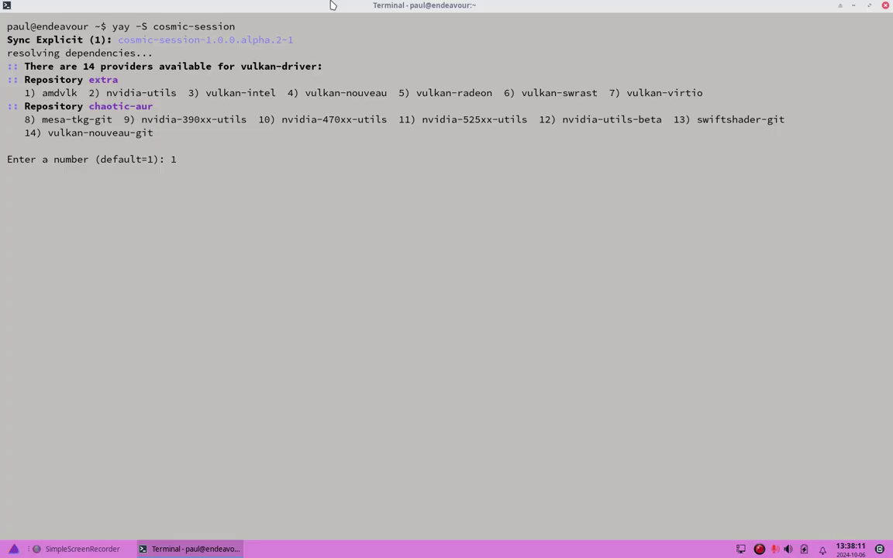
key(Return)
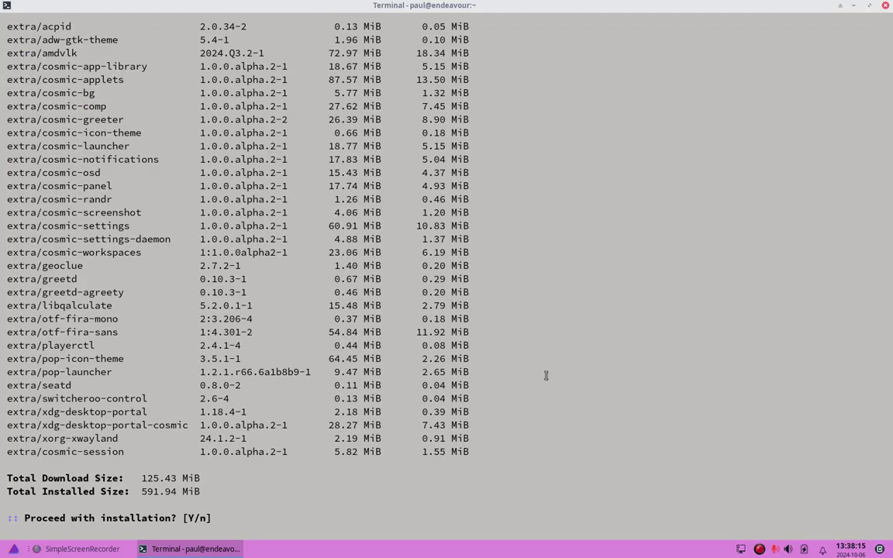
- Review yay's 33-package cosmic-session list (125.43 MiB download, 591.94 MiB installed)
scroll(545, 373, up, 6)
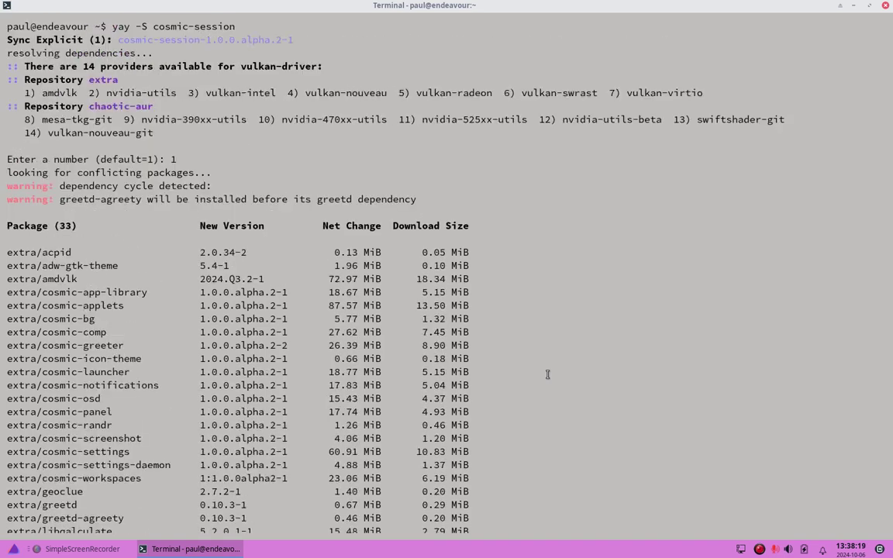
scroll(548, 429, down, 3)
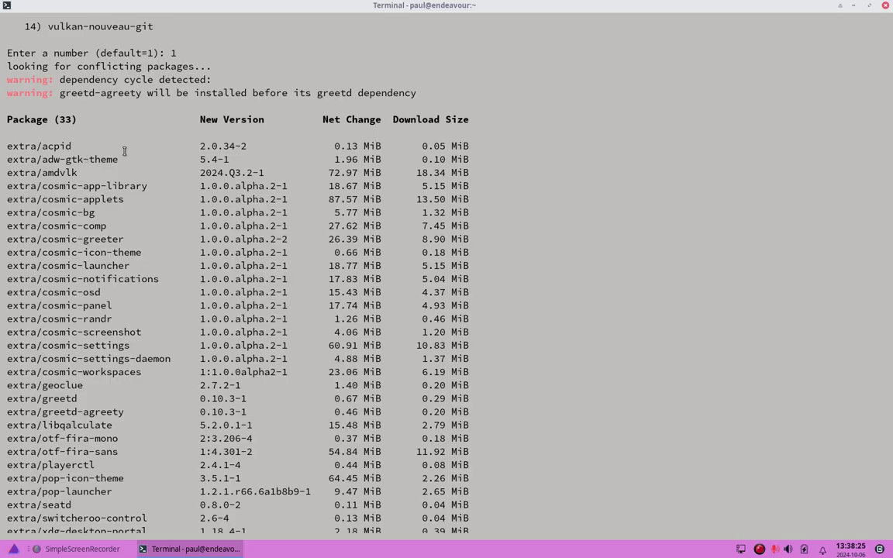
scroll(135, 122, down, 3)
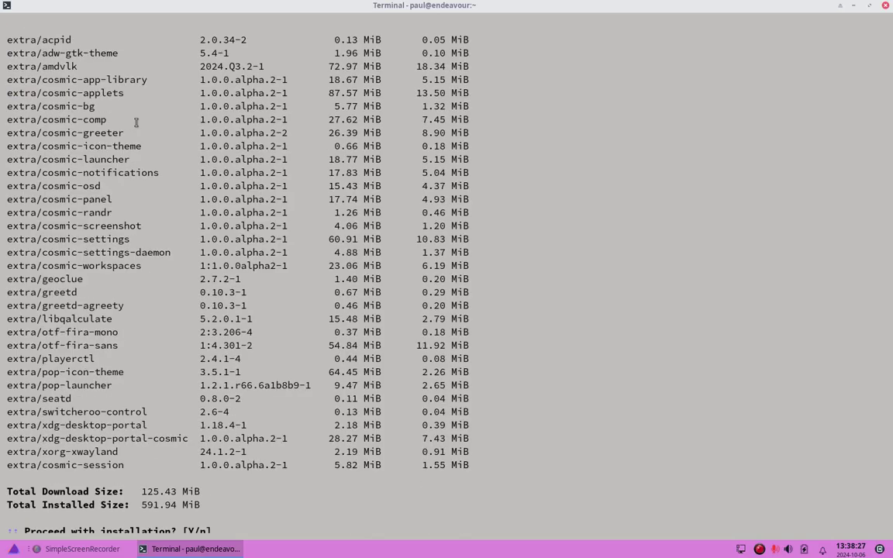
scroll(66, 155, up, 3)
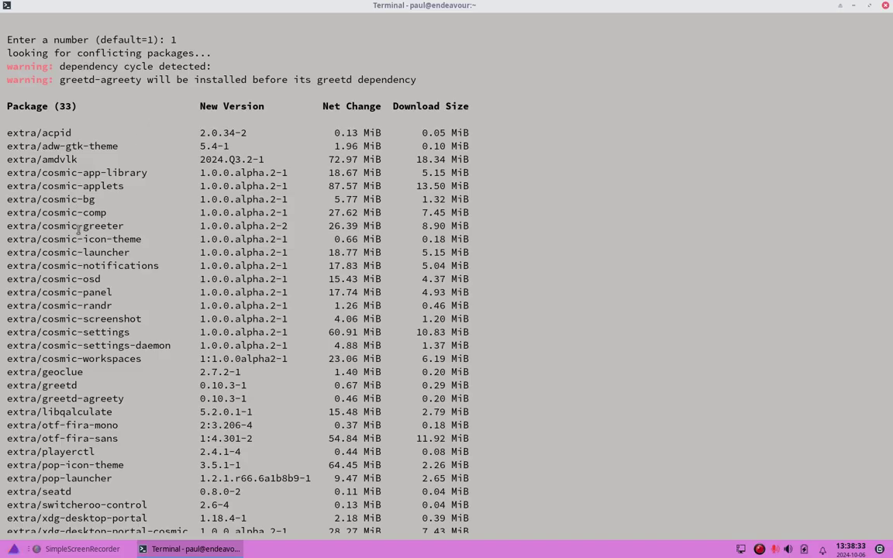
scroll(153, 266, down, 3)
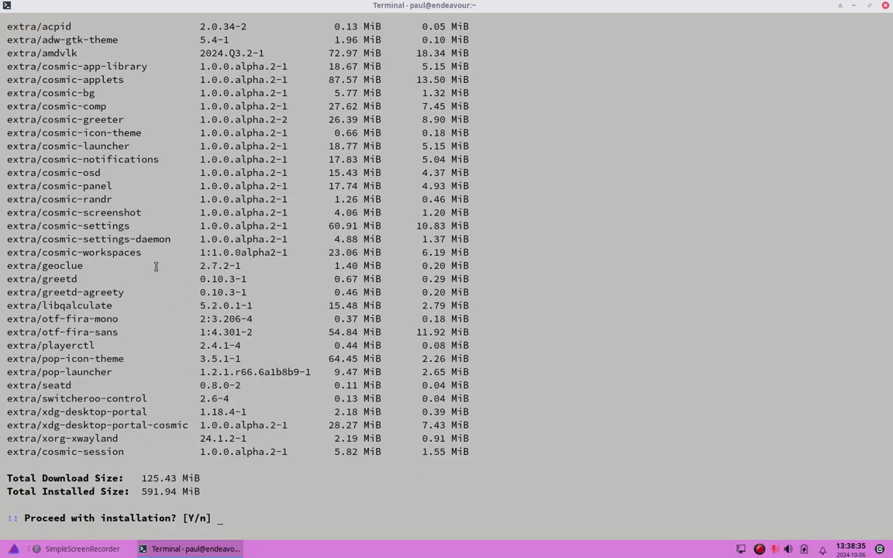
scroll(85, 382, up, 3)
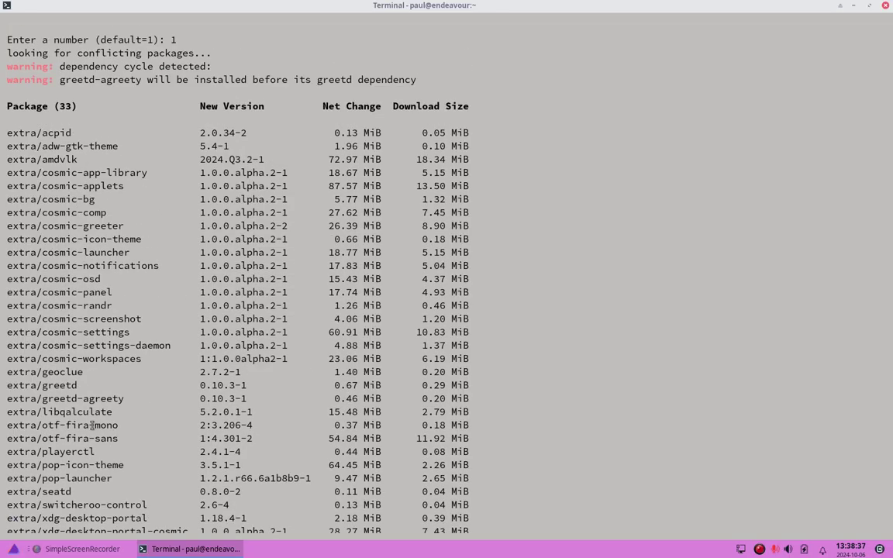
scroll(97, 181, down, 3)
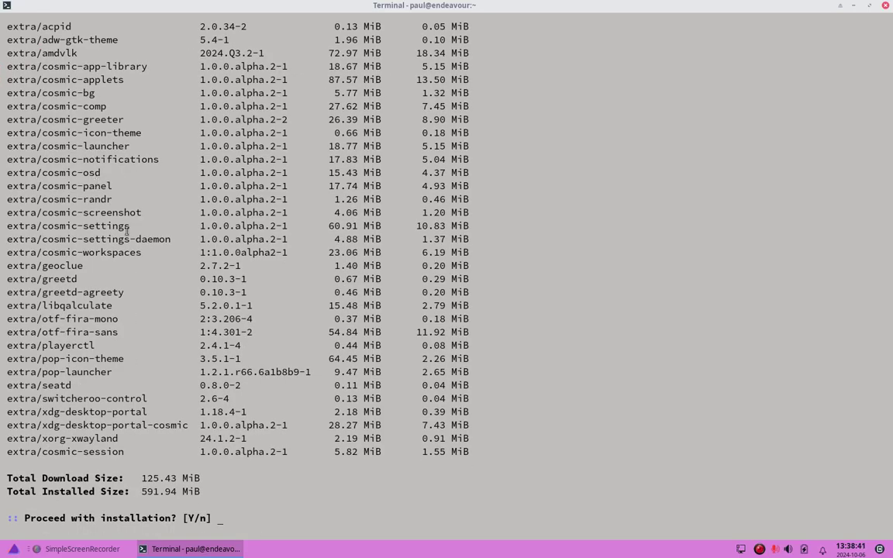
scroll(148, 259, up, 3)
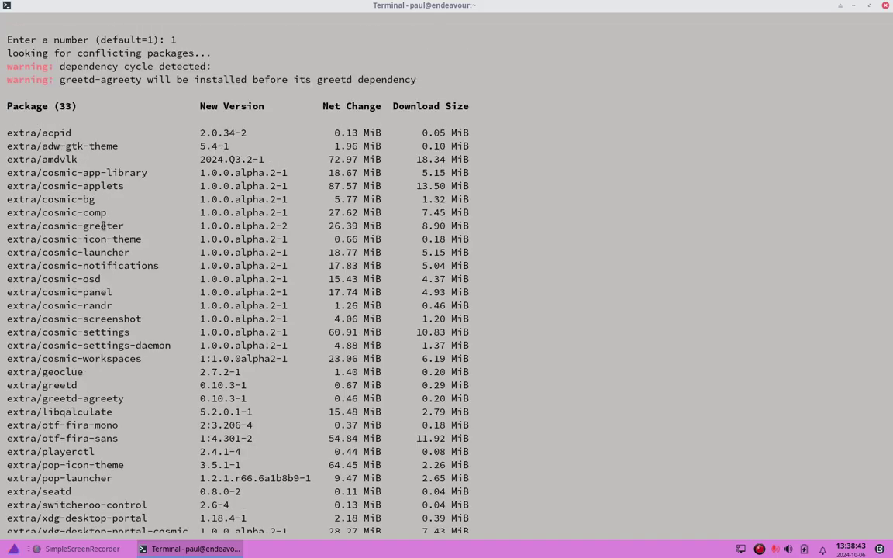
scroll(103, 226, up, 1)
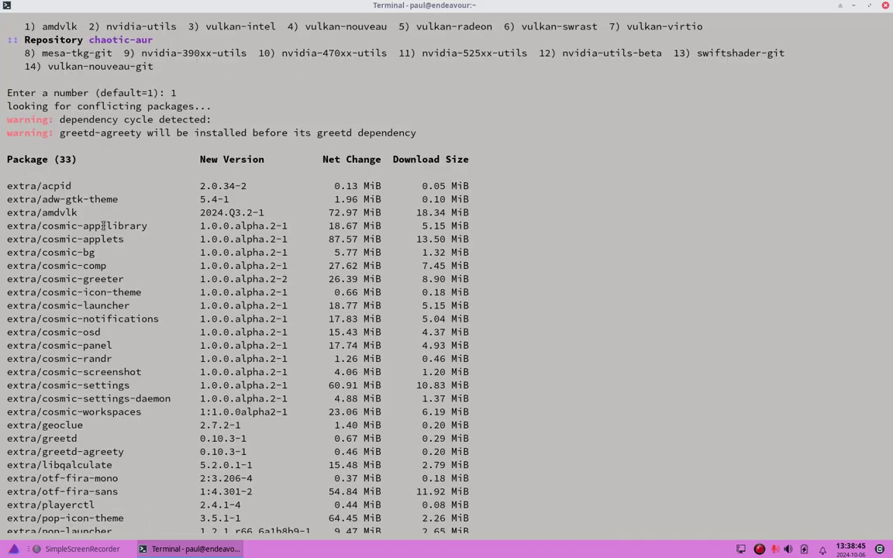
scroll(88, 317, down, 4)
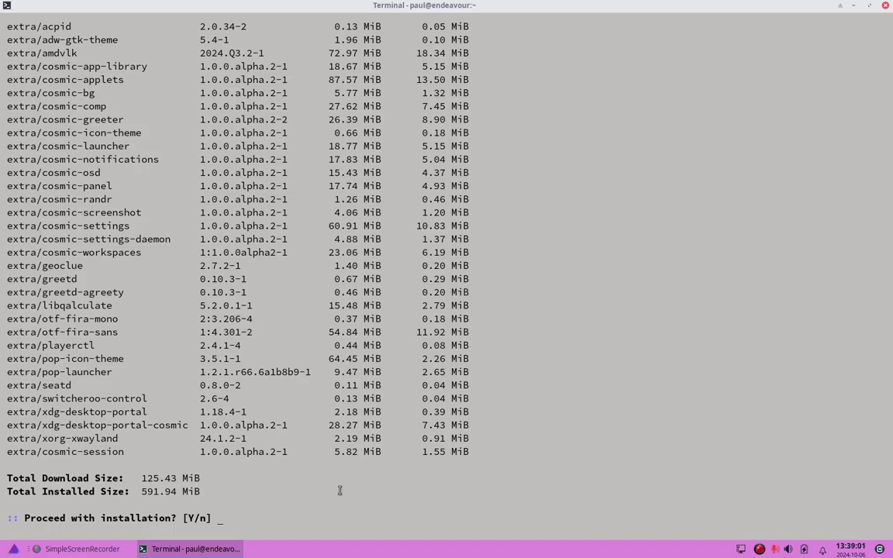
- Confirm installing the 33 packages and let the post-transaction hooks complete
key(Return)
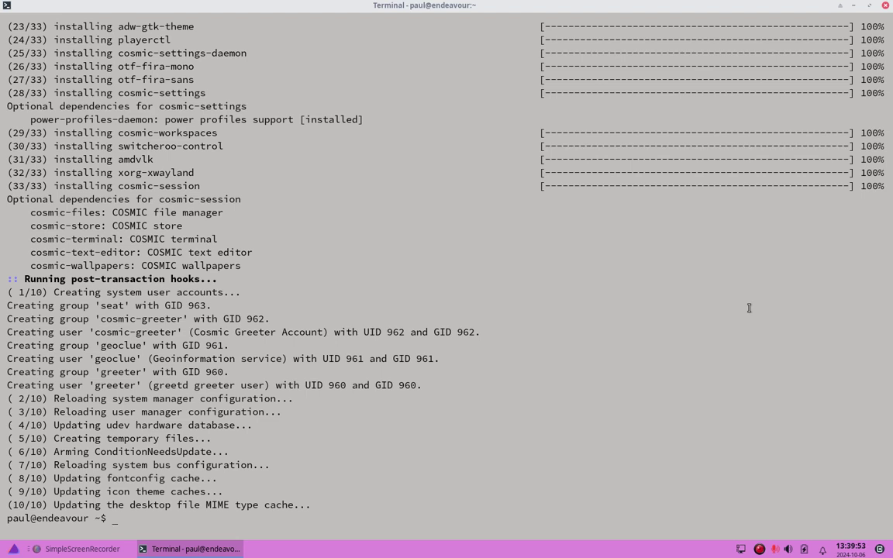
- Clear the terminal, then rerun fastfetch from history to show the EndeavourOS summary
text(clear)
key(Return)
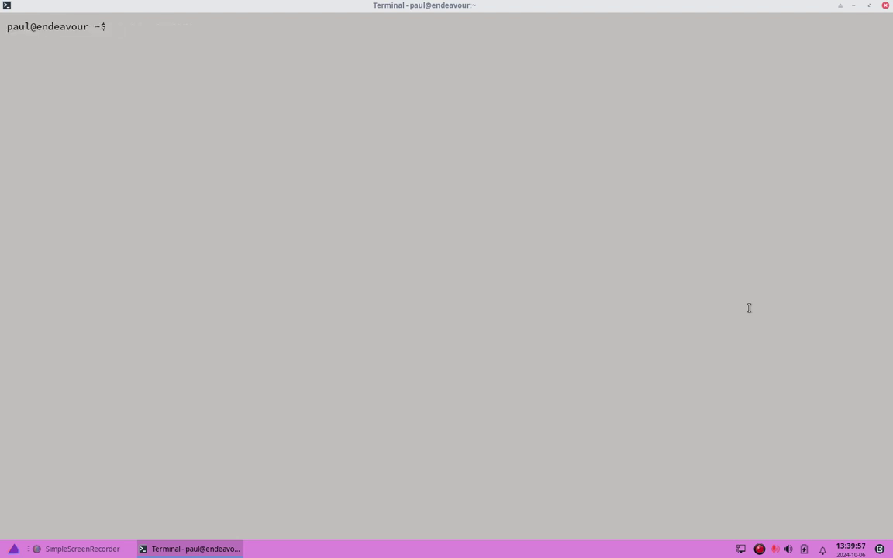
key(Up)
key(Up)
key(Down)
key(Up)
key(Up)
key(Up)
key(Up)
key(Up)
key(Up)
key(Up)
key(Up)
key(Down)
key(Return)
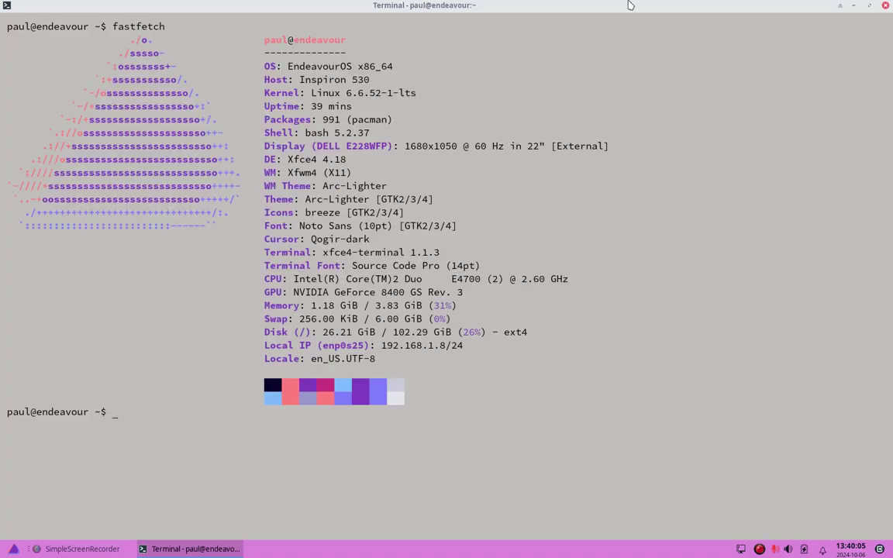